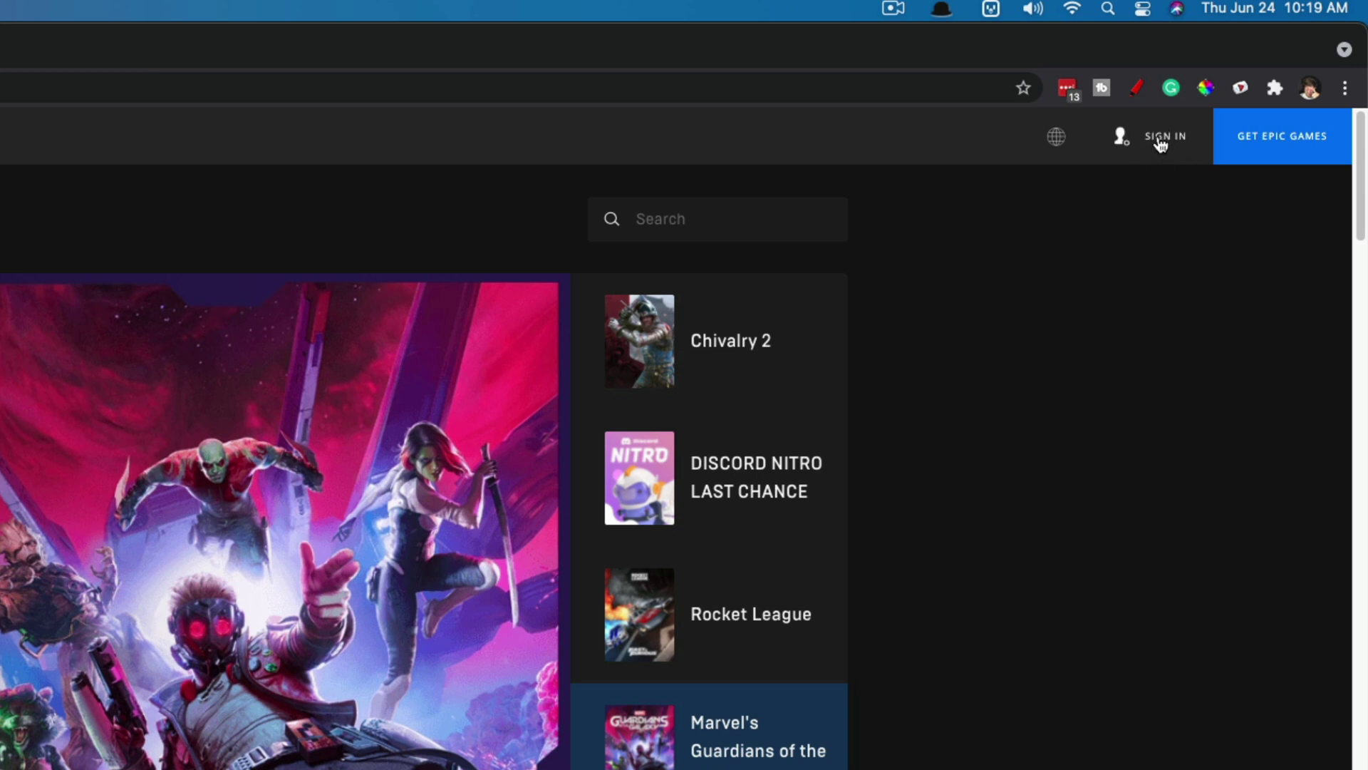
# Step: Sign in to the Epic Games account using Sign in with Google
pyautogui.click(1150, 157)
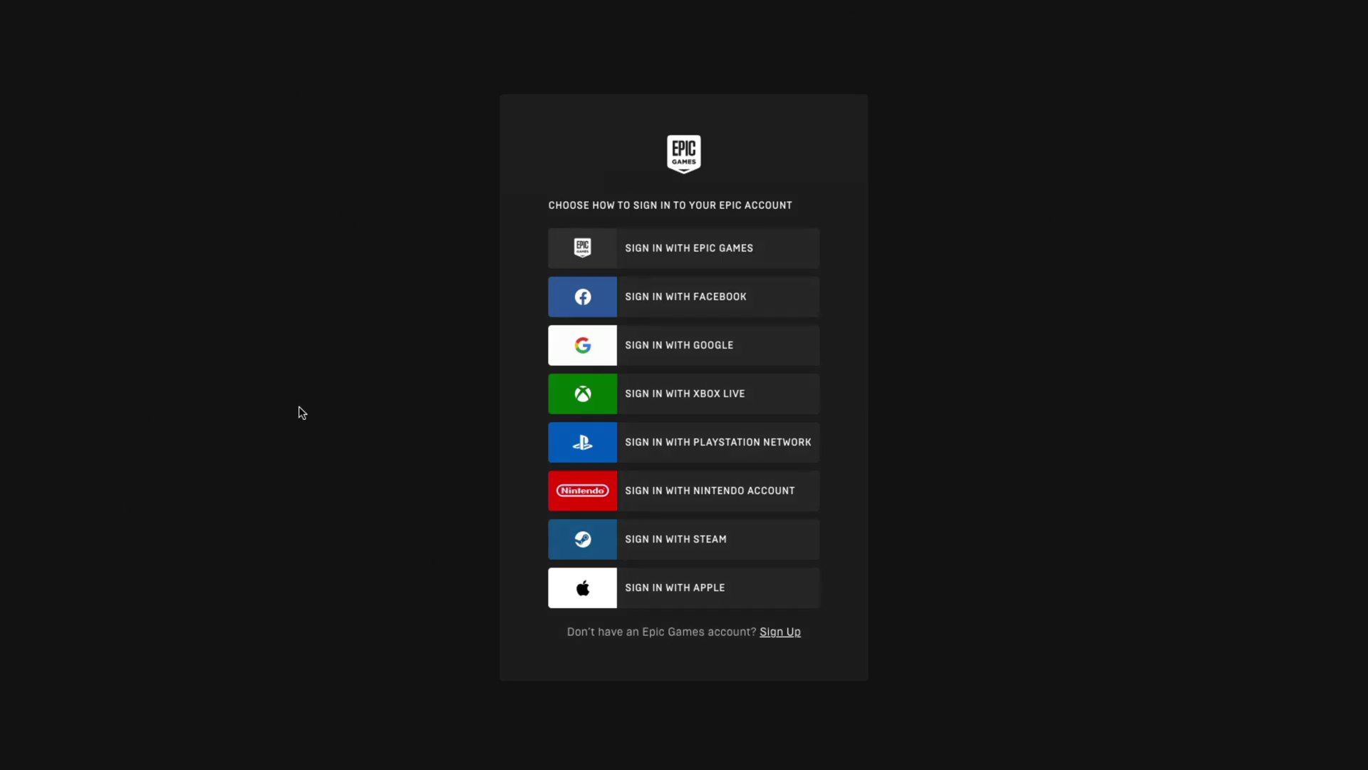
pyautogui.click(706, 354)
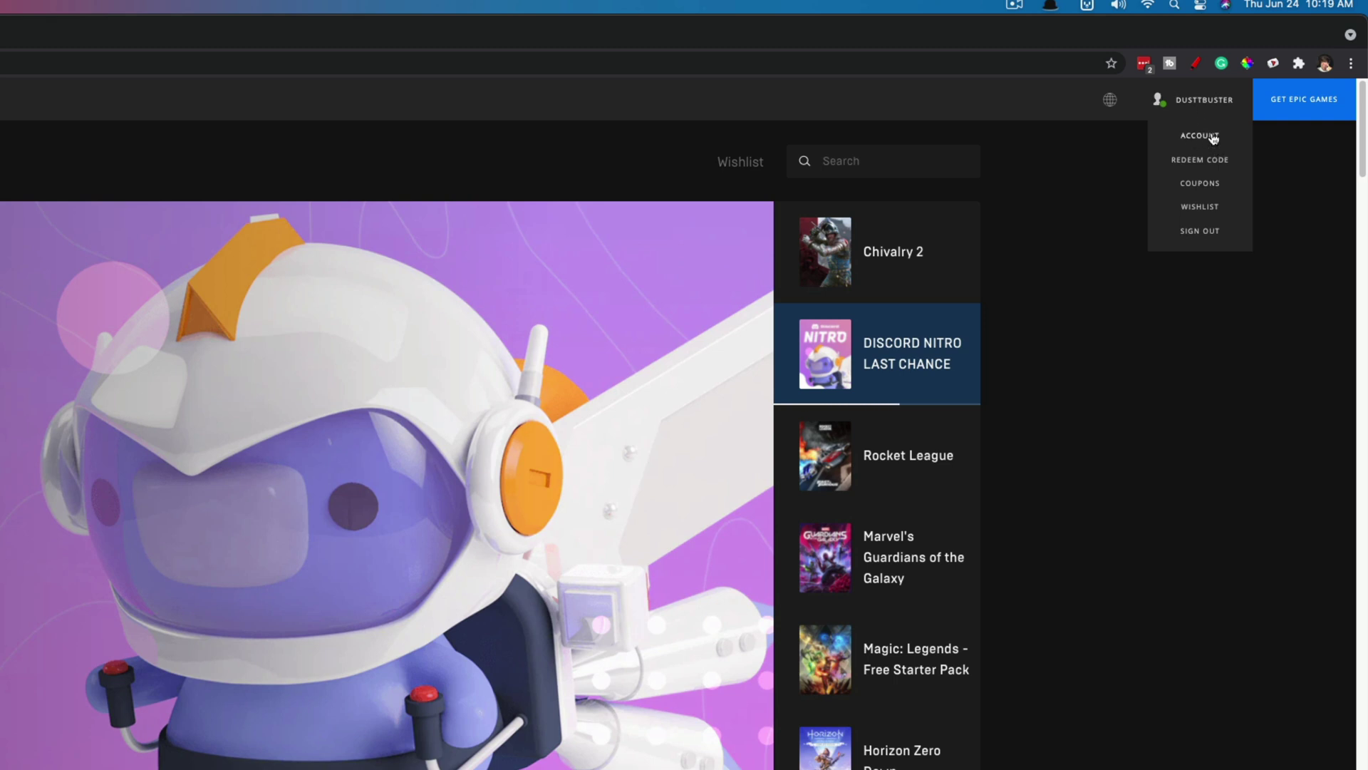
# Step: Go to Account settings and then the Connections section
pyautogui.click(1201, 136)
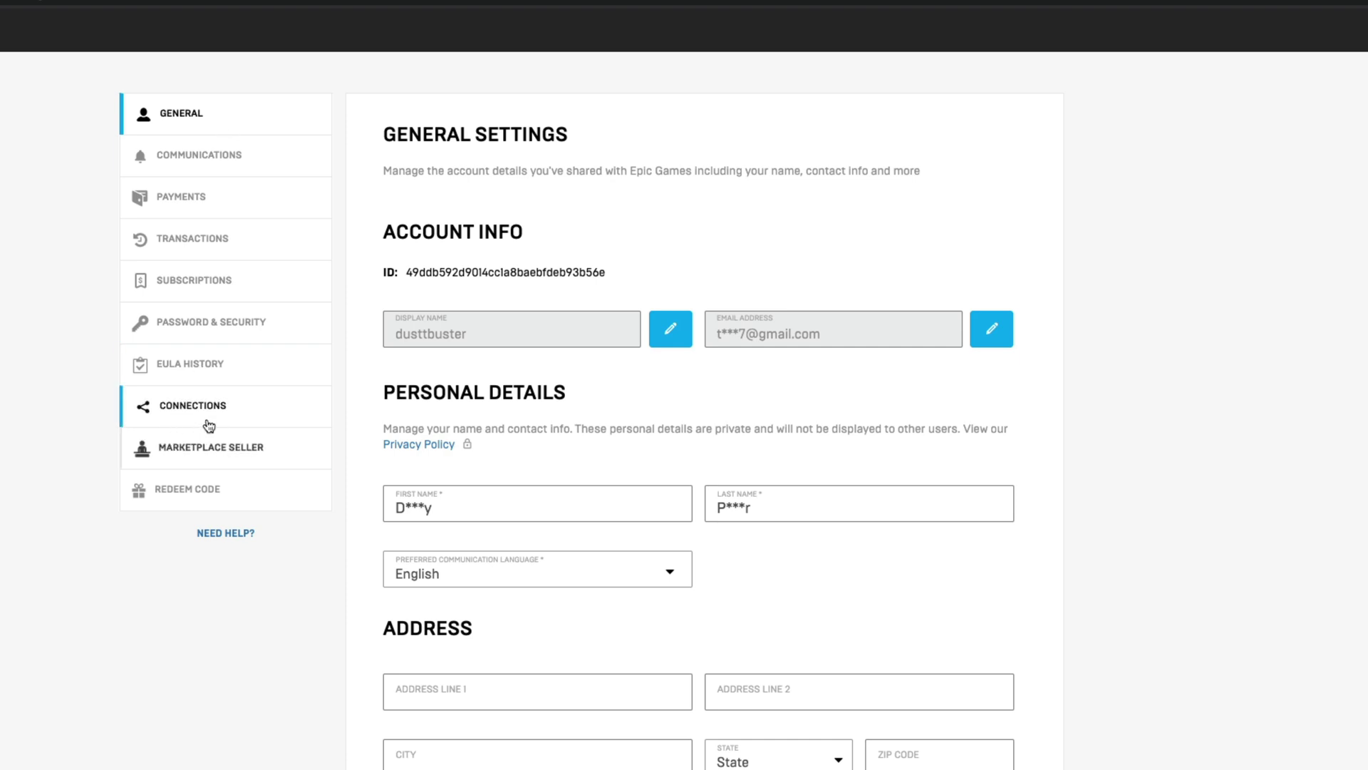
pyautogui.click(192, 417)
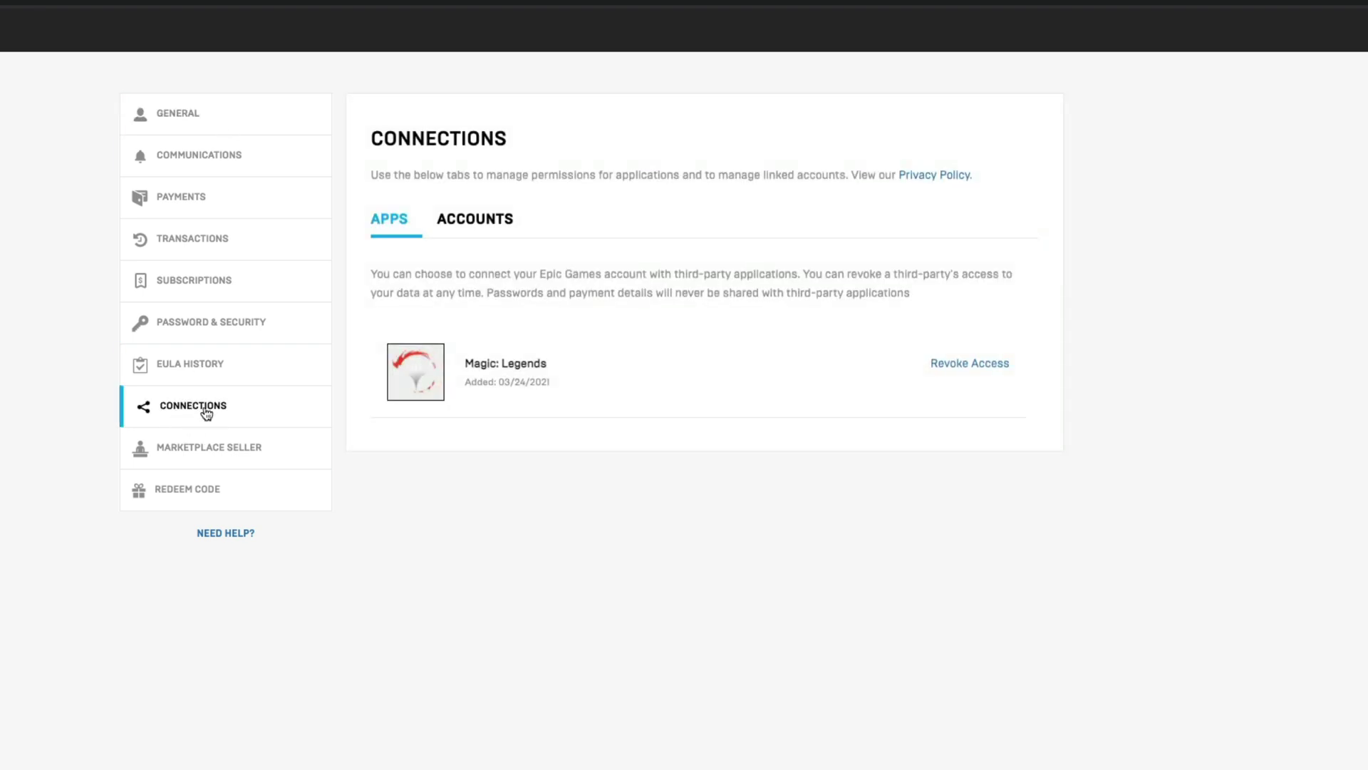
# Step: On the Accounts tab, choose Connect on the Xbox card
pyautogui.click(476, 221)
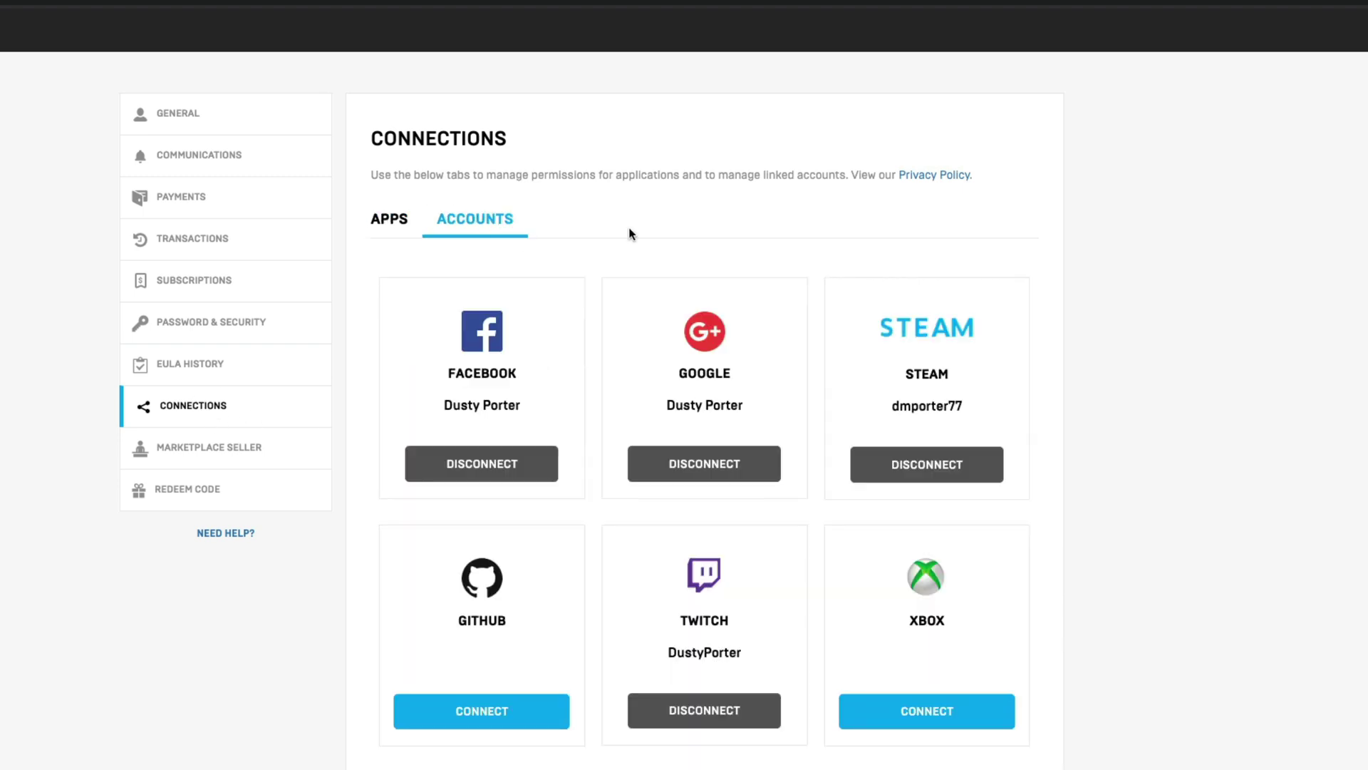
pyautogui.scroll(-1, 1041, 397)
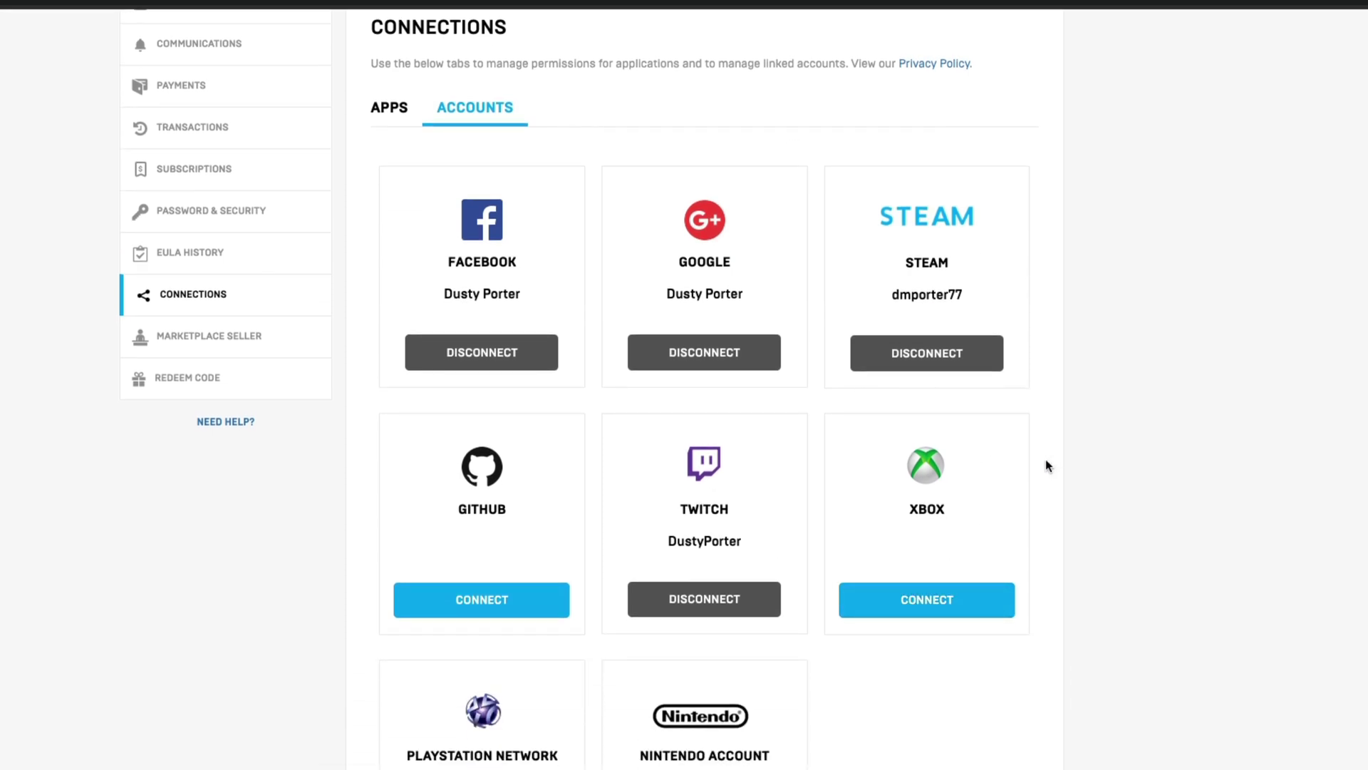
pyautogui.click(928, 602)
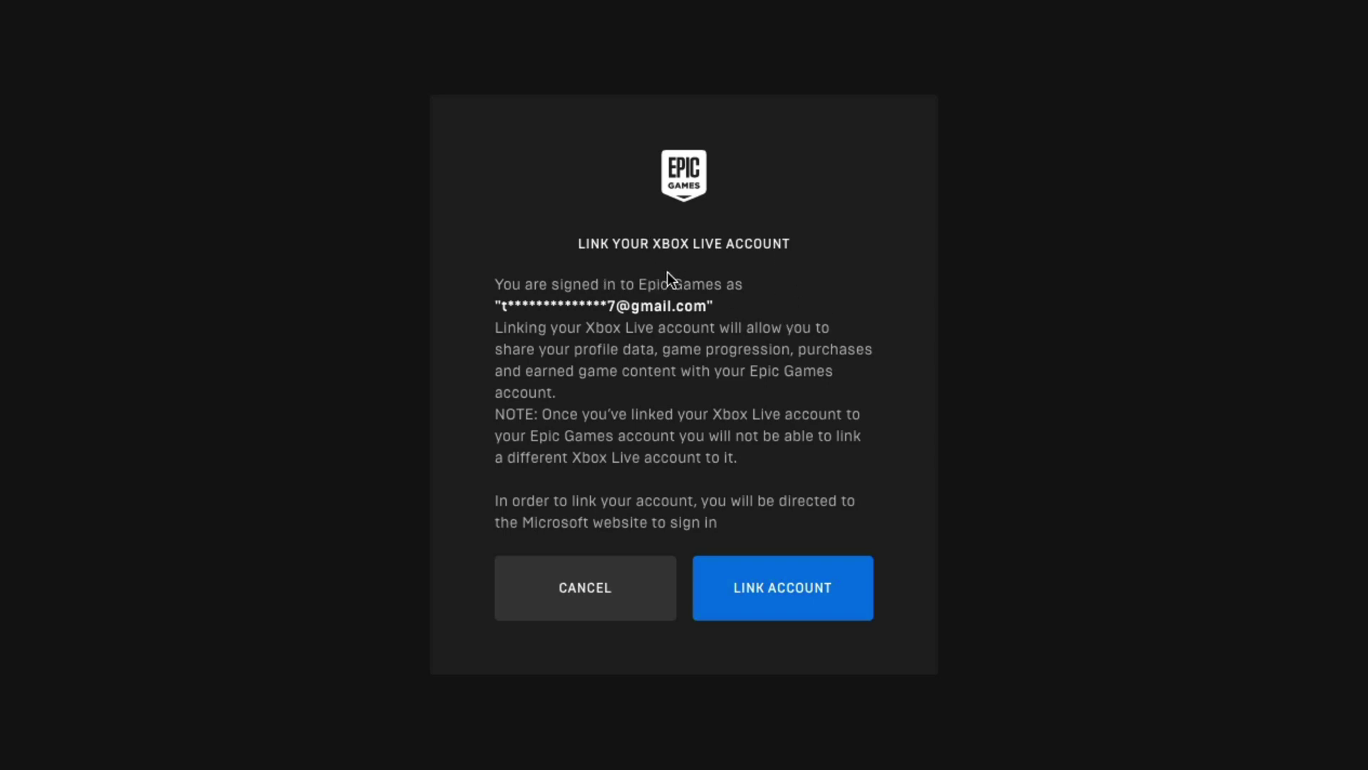
# Step: Confirm Link Account, sign in with the Microsoft account, and grant Epic Games access
pyautogui.click(814, 590)
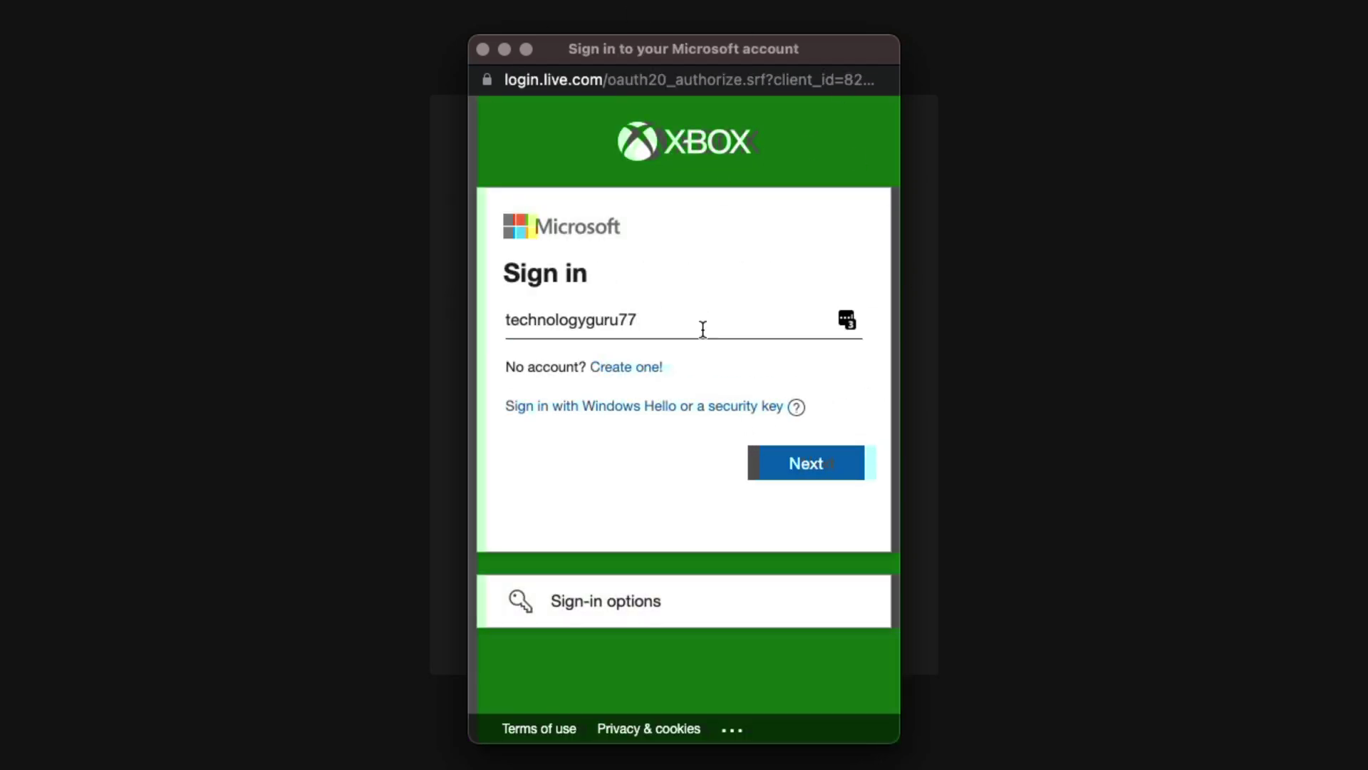
pyautogui.click(791, 470)
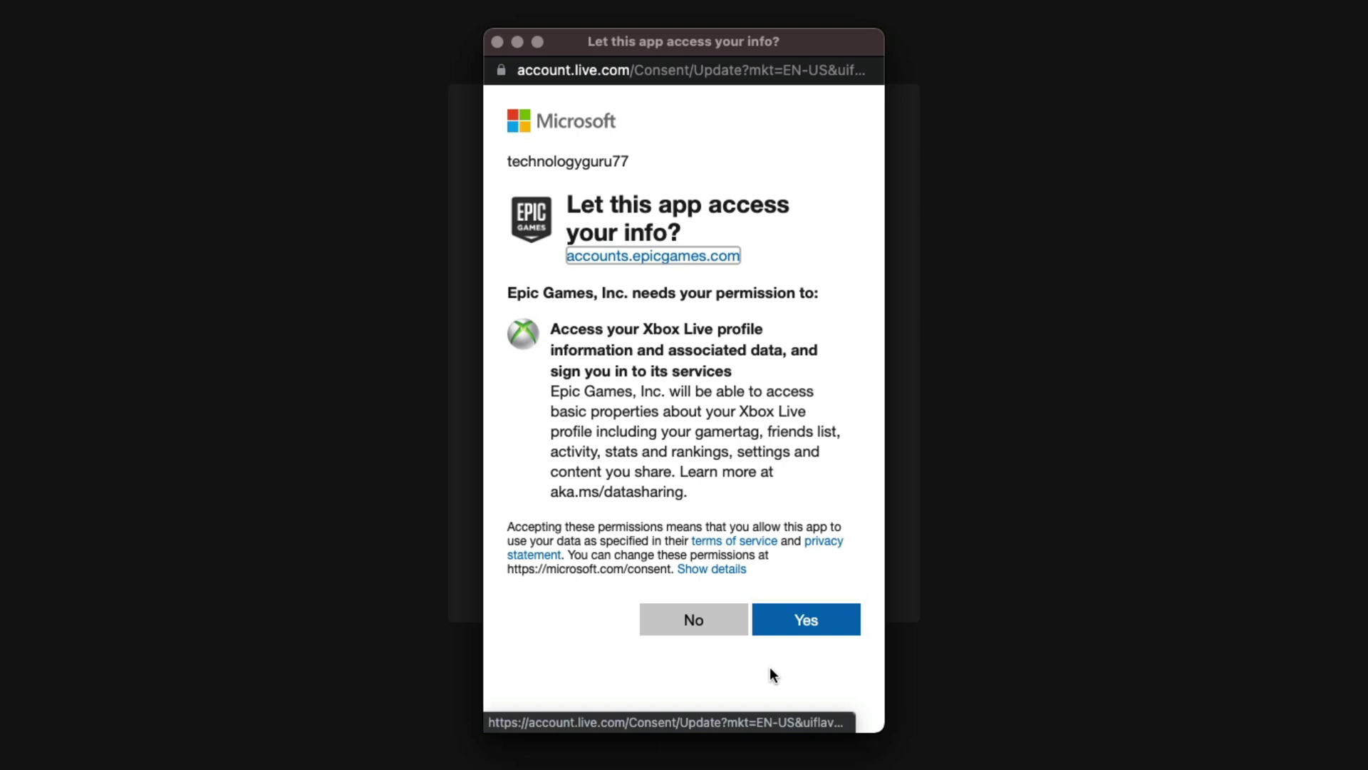
pyautogui.click(801, 626)
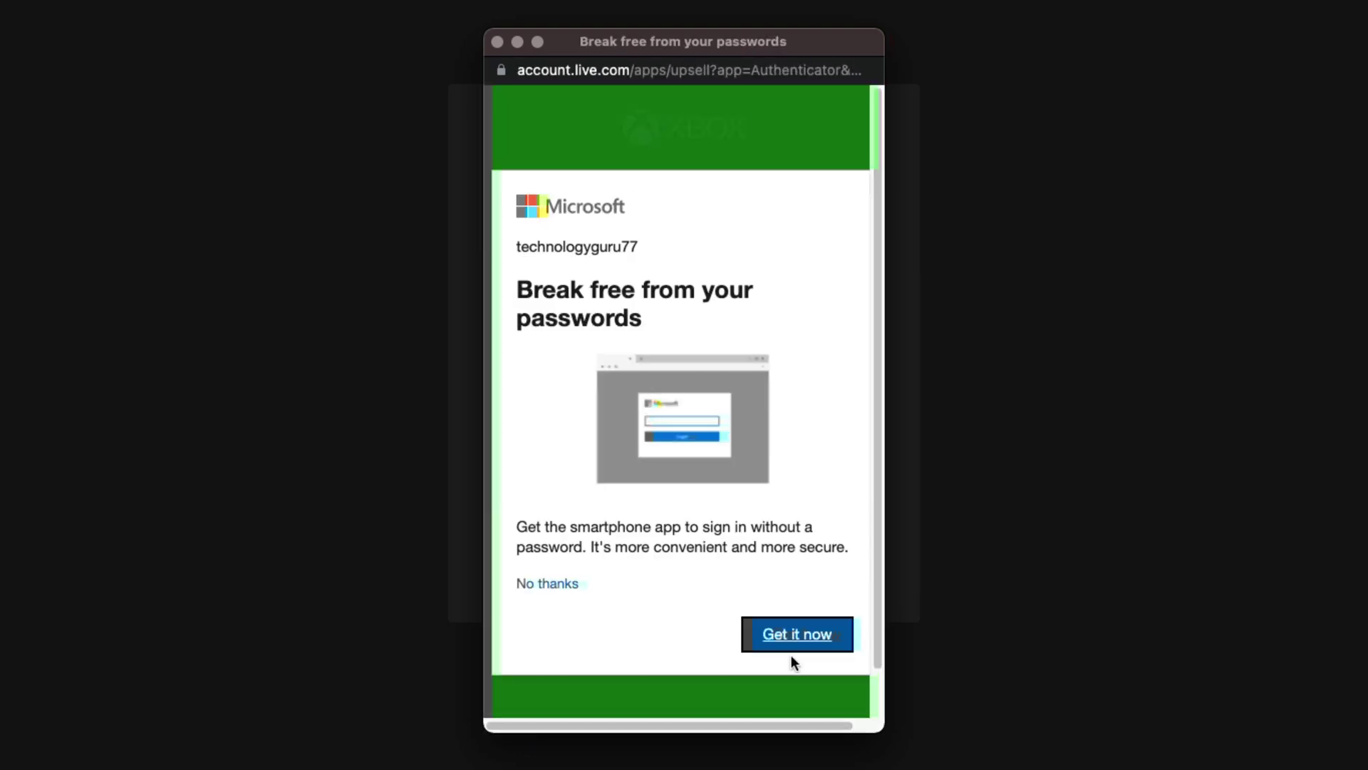